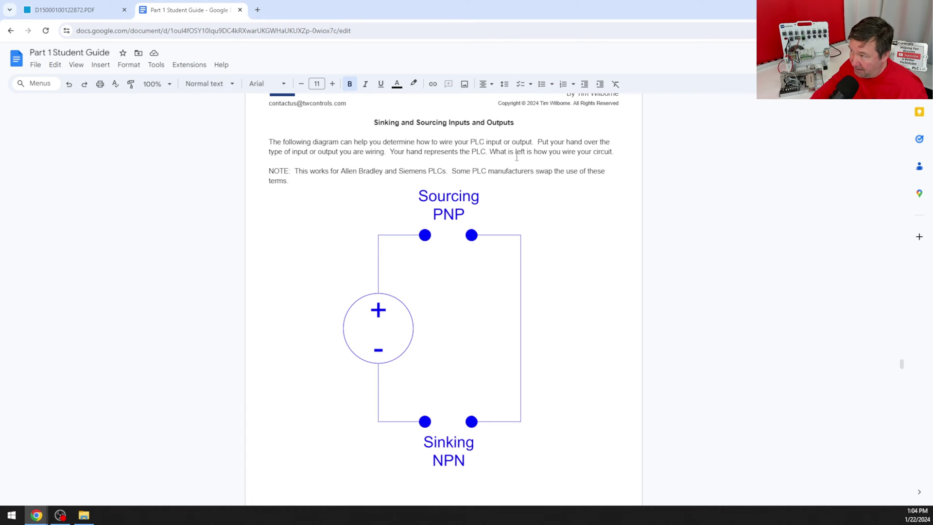
- Review the 'Put your hand over…' sinking/sourcing explanation, then return to the Festo datasheet PDF
{"action": "left_click_drag", "start_coordinate": [538, 143], "coordinate": [574, 150]}
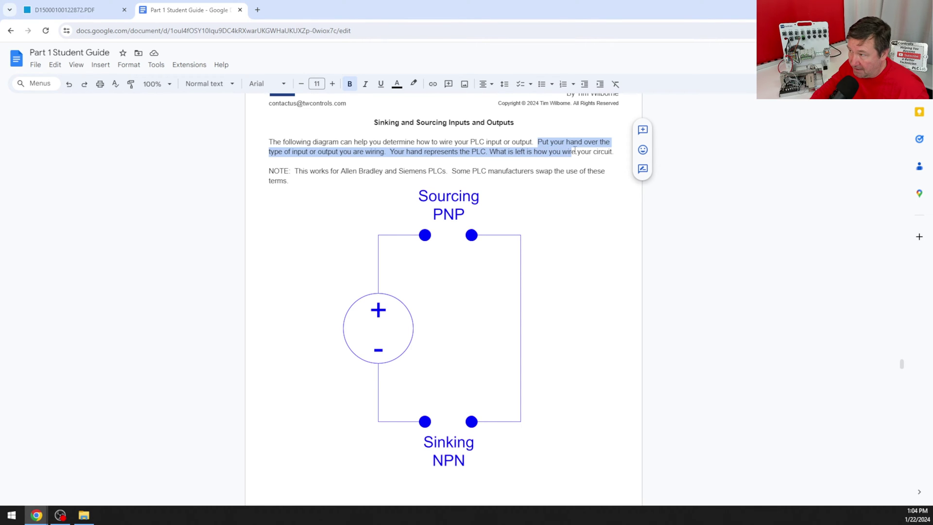
{"action": "left_click_drag", "start_coordinate": [608, 243], "coordinate": [572, 239]}
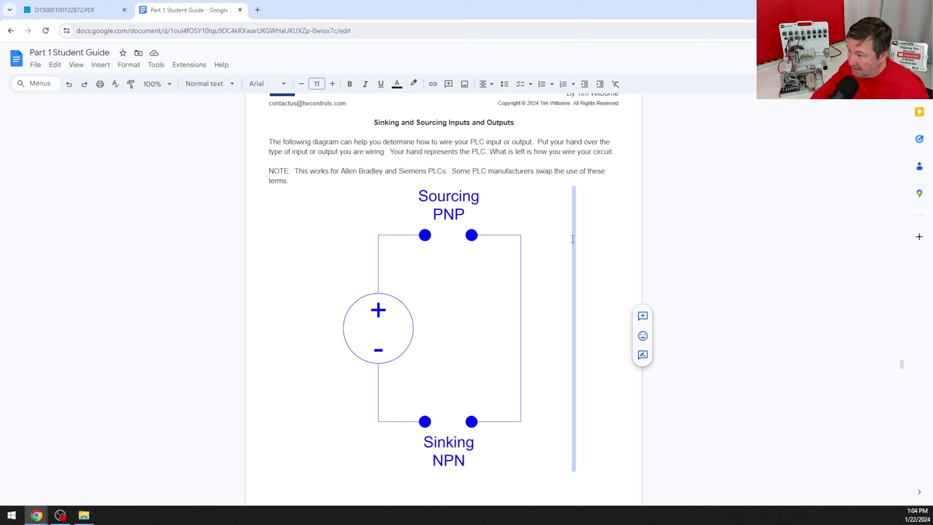
{"action": "left_click", "coordinate": [704, 236]}
{"action": "scroll", "coordinate": [718, 231], "scroll_direction": "up", "scroll_amount": 2}
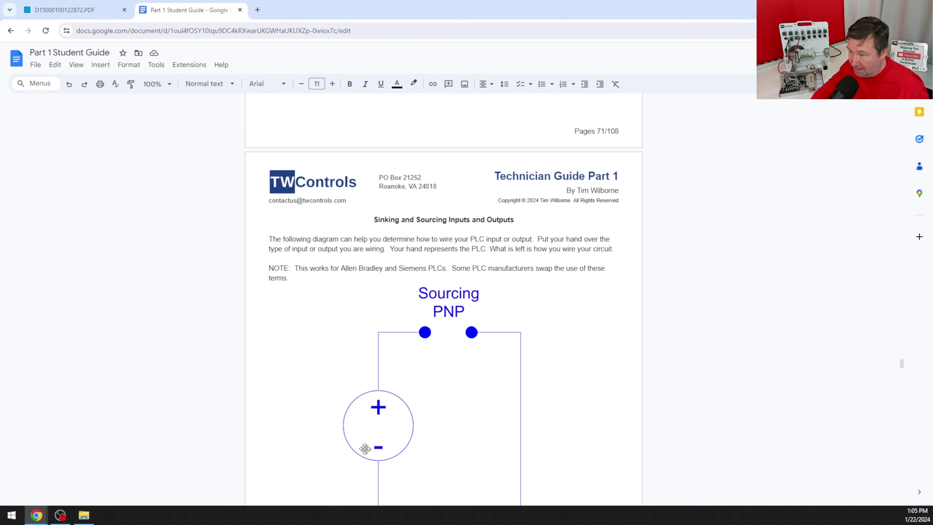
{"action": "key", "text": "ctrl+Tab"}
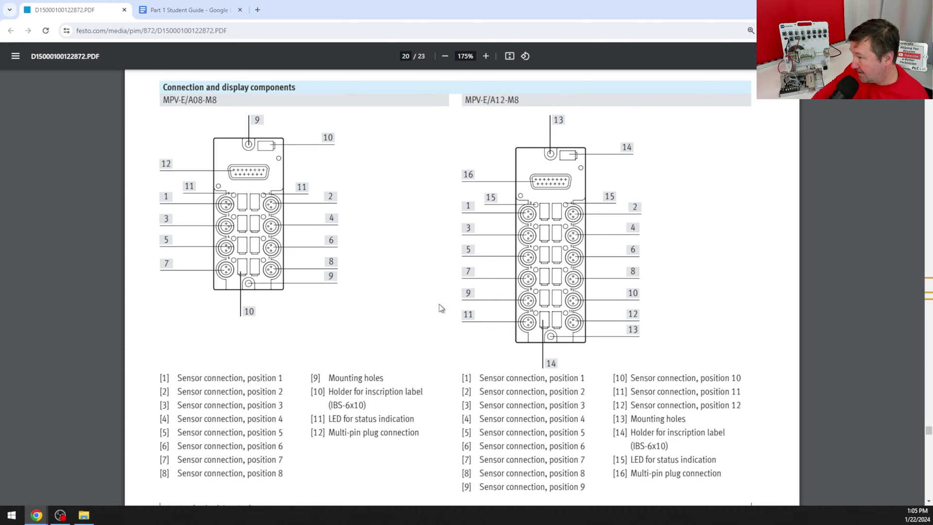
- Scroll page 20 of the Festo datasheet down to the Circuitry (socket/plug view) table
{"action": "scroll", "coordinate": [651, 203], "scroll_direction": "down", "scroll_amount": 6}
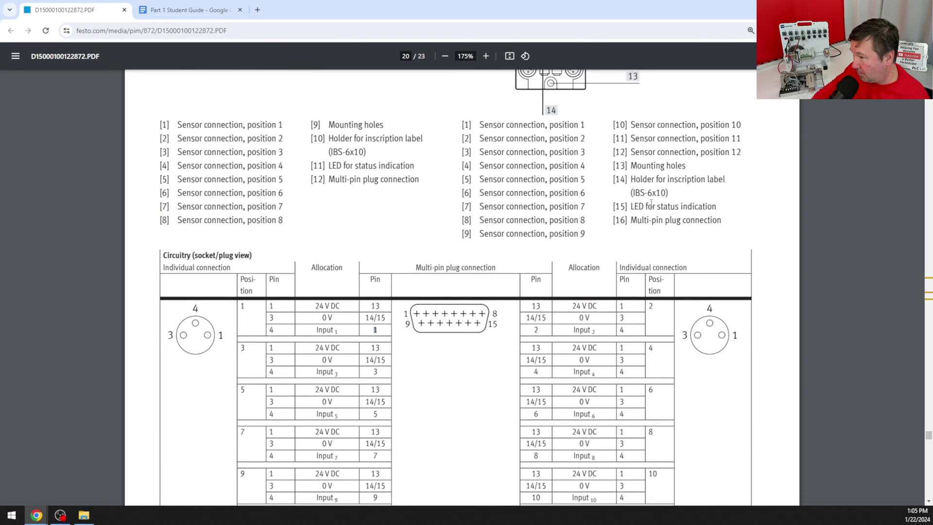
{"action": "scroll", "coordinate": [651, 203], "scroll_direction": "down", "scroll_amount": 1}
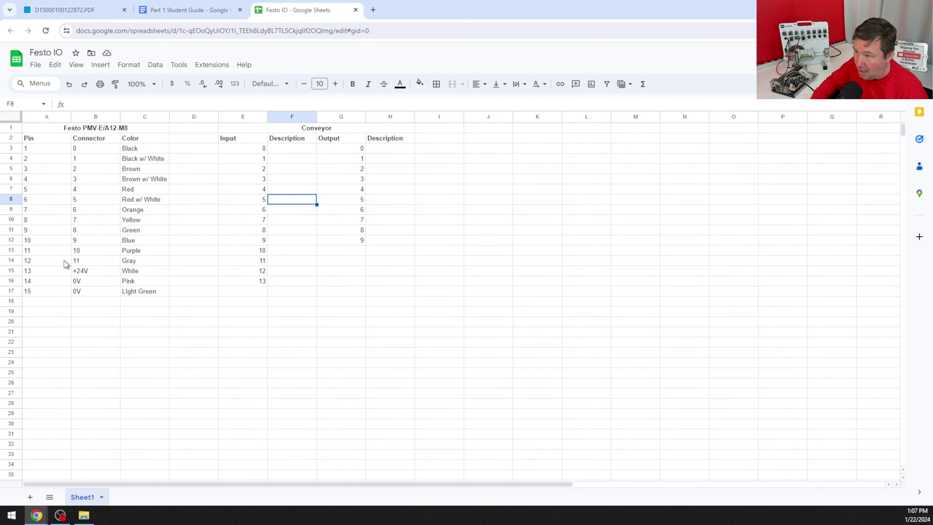
- Check the power pins: pin 13 is +24V on White, pin 14 is 0V on Pink
{"action": "left_click", "coordinate": [94, 273]}
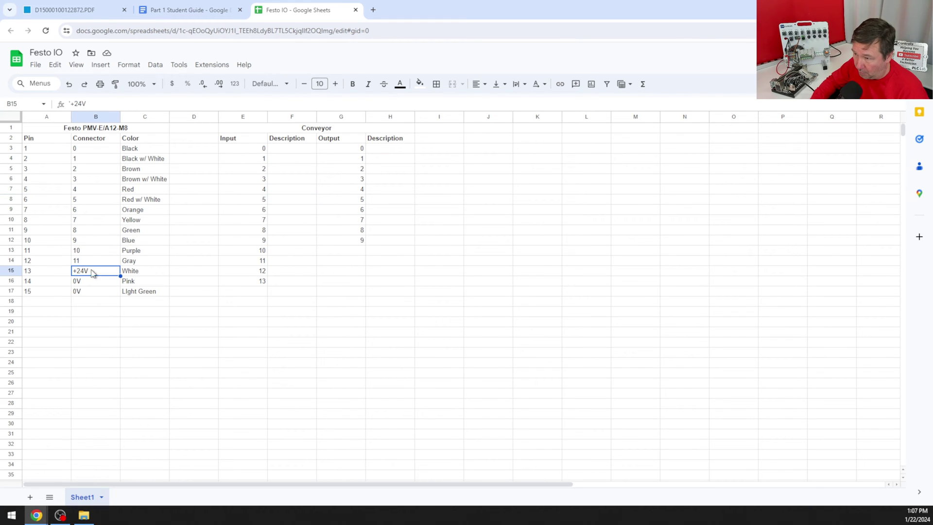
{"action": "left_click", "coordinate": [143, 275]}
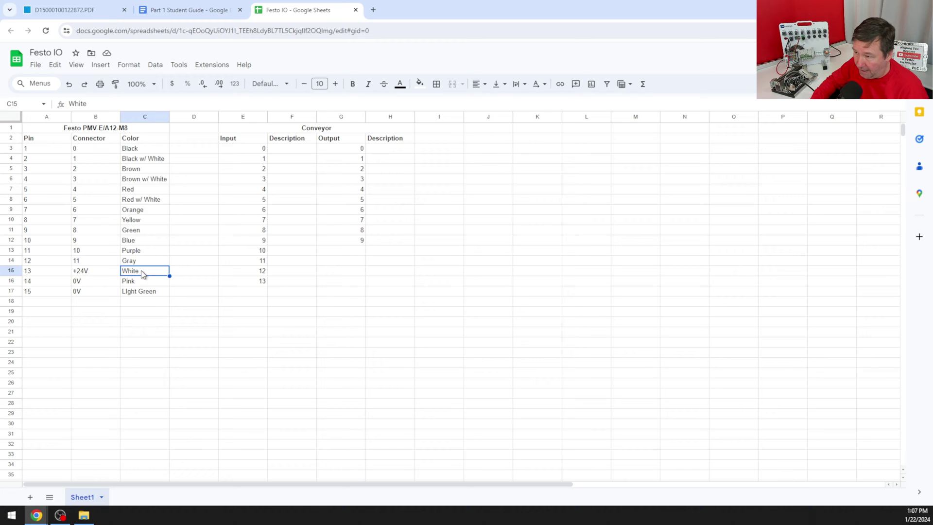
{"action": "left_click", "coordinate": [77, 285]}
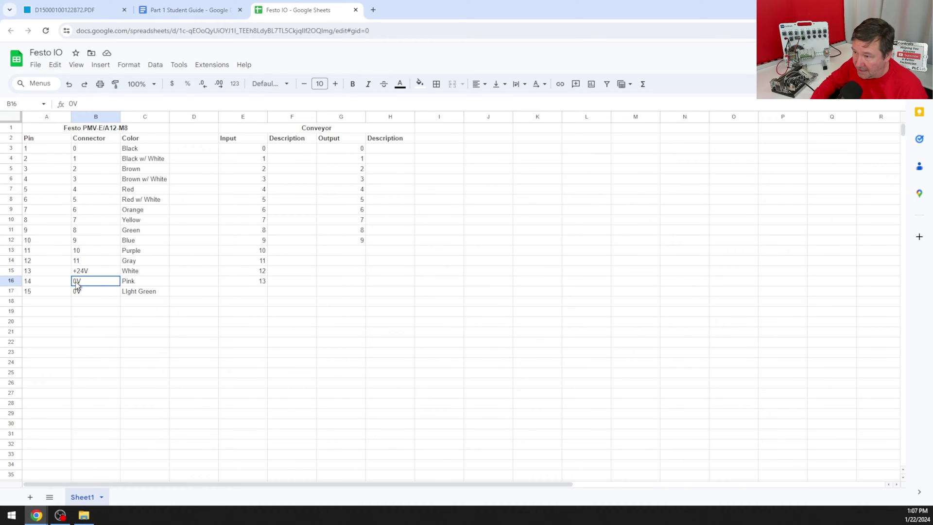
{"action": "left_click", "coordinate": [132, 285]}
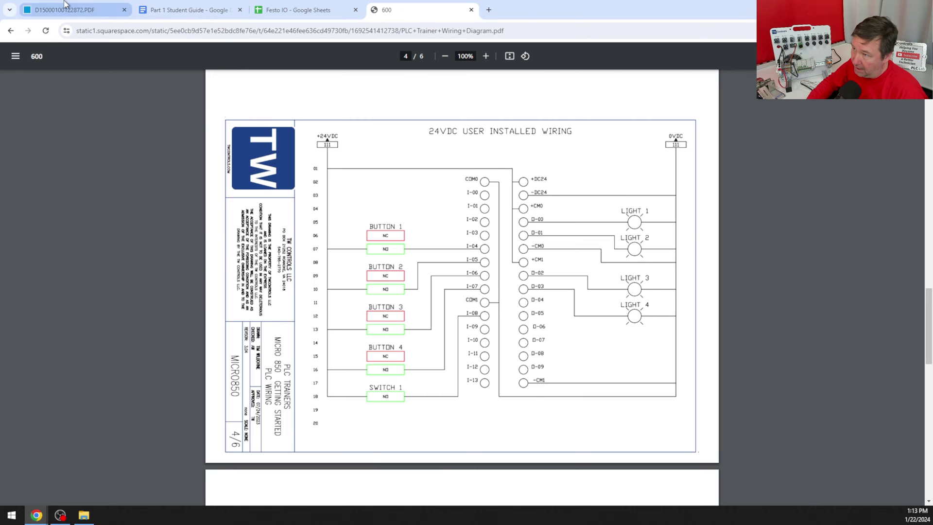
{"action": "left_click", "coordinate": [80, 10]}
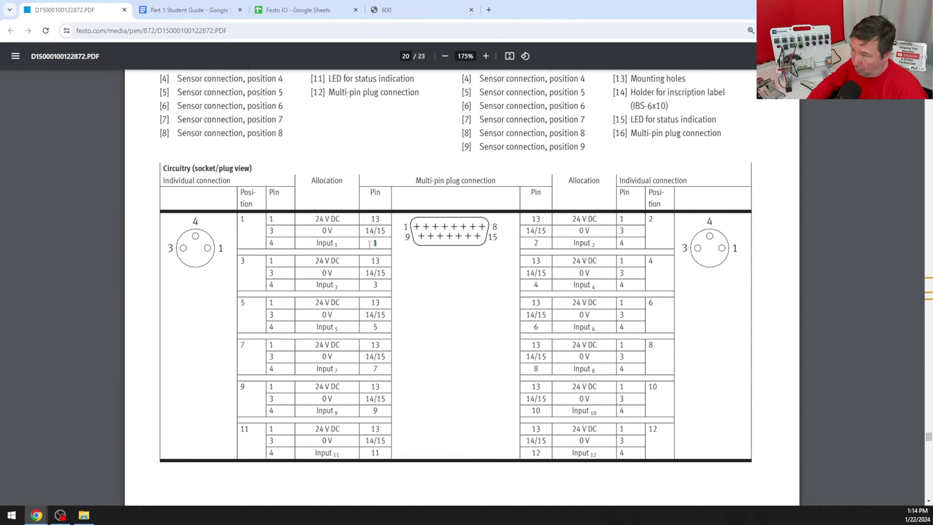
{"action": "left_click", "coordinate": [287, 9]}
{"action": "left_click", "coordinate": [57, 150]}
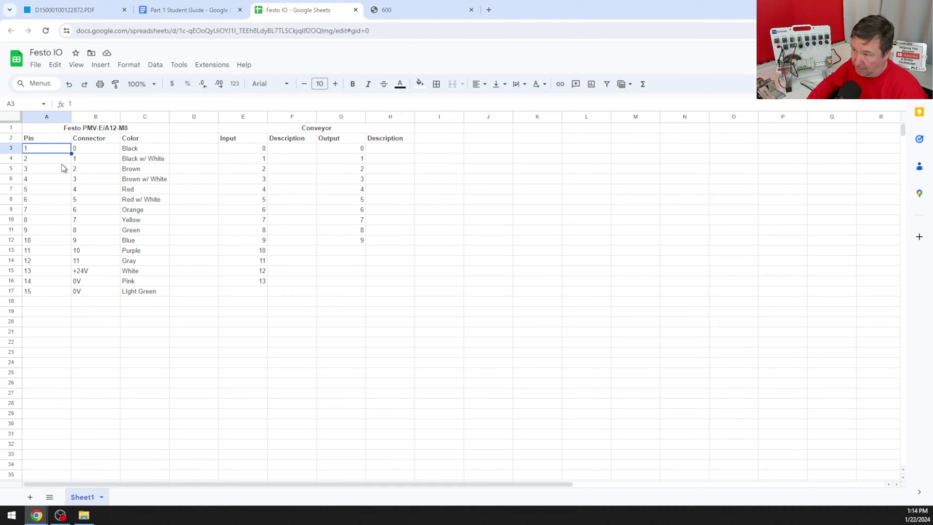
{"action": "left_click", "coordinate": [42, 170]}
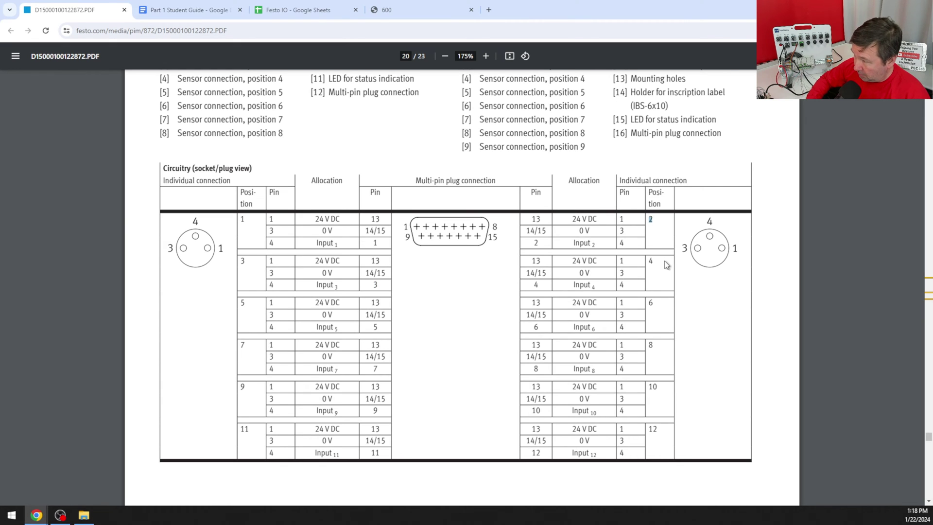
{"action": "double_click", "coordinate": [651, 304]}
{"action": "left_click", "coordinate": [296, 10]}
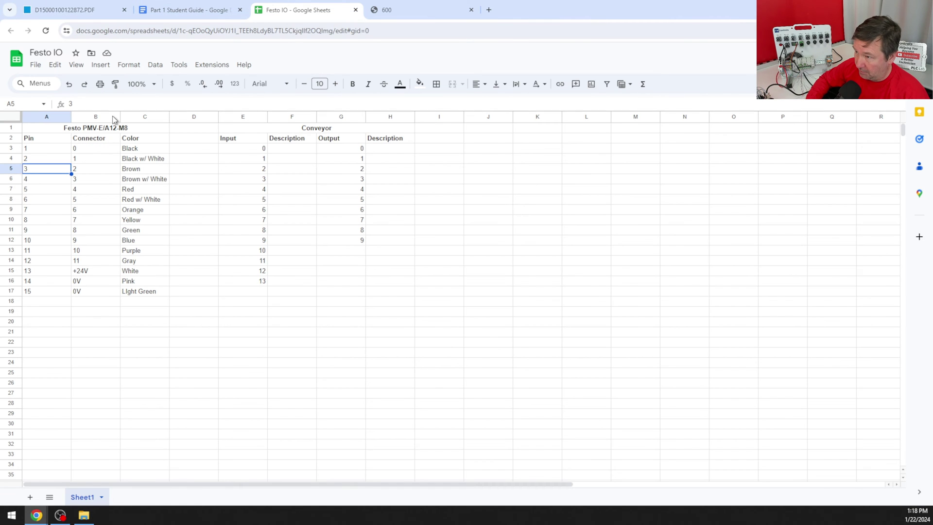
{"action": "left_click", "coordinate": [52, 161]}
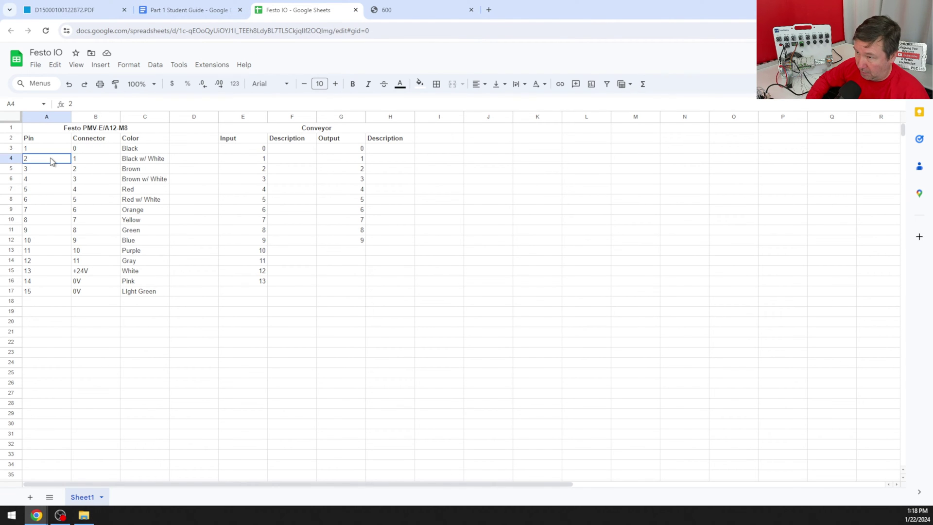
{"action": "left_click", "coordinate": [54, 182]}
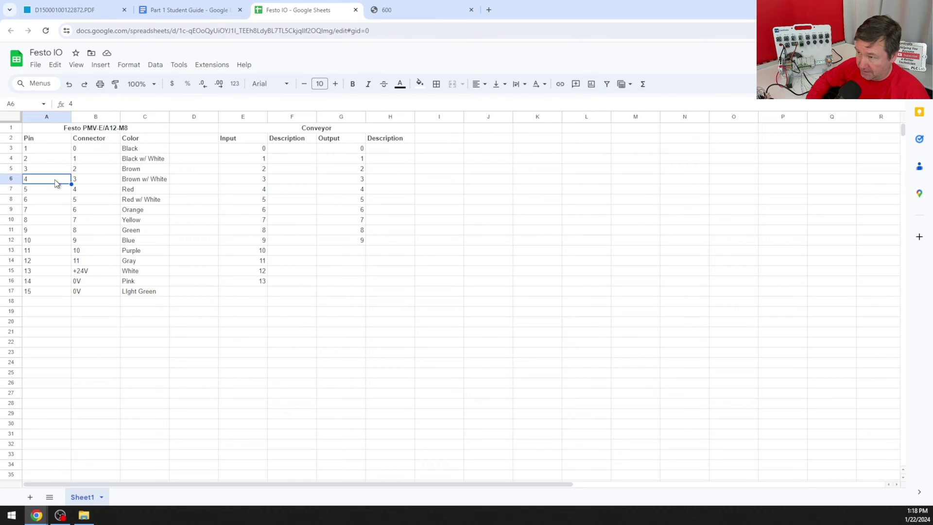
{"action": "left_click", "coordinate": [57, 203]}
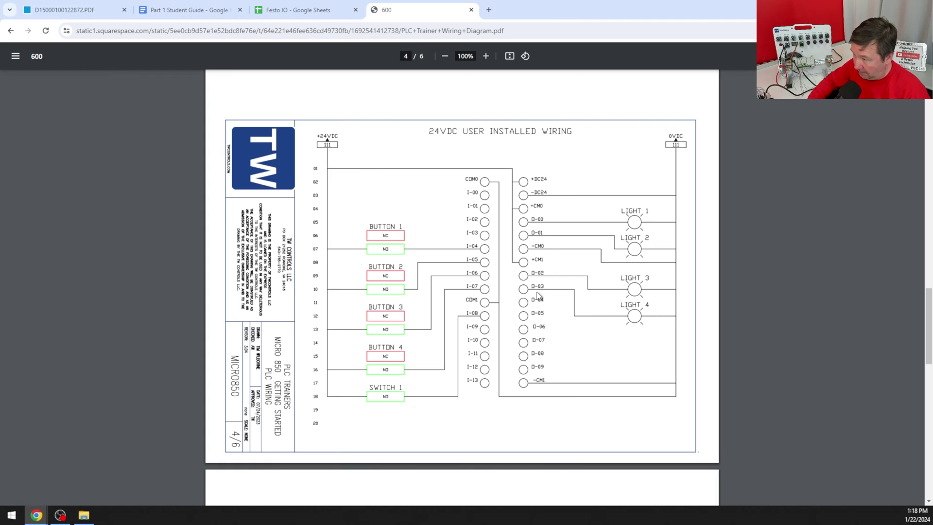
{"action": "left_click", "coordinate": [413, 10]}
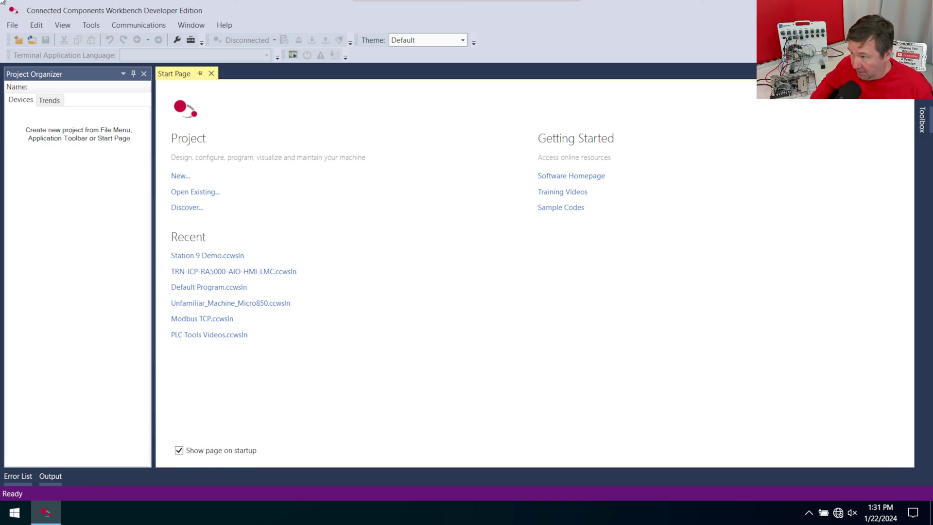
- Start a new project and clear the default 'Project16' name
{"action": "left_click", "coordinate": [180, 177]}
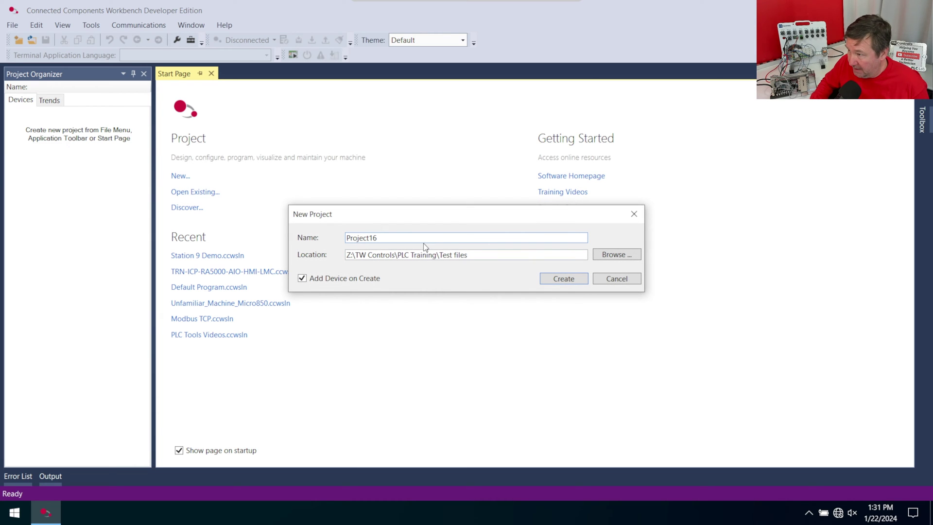
{"action": "key", "text": "ctrl+a"}
{"action": "key", "text": "BackSpace"}
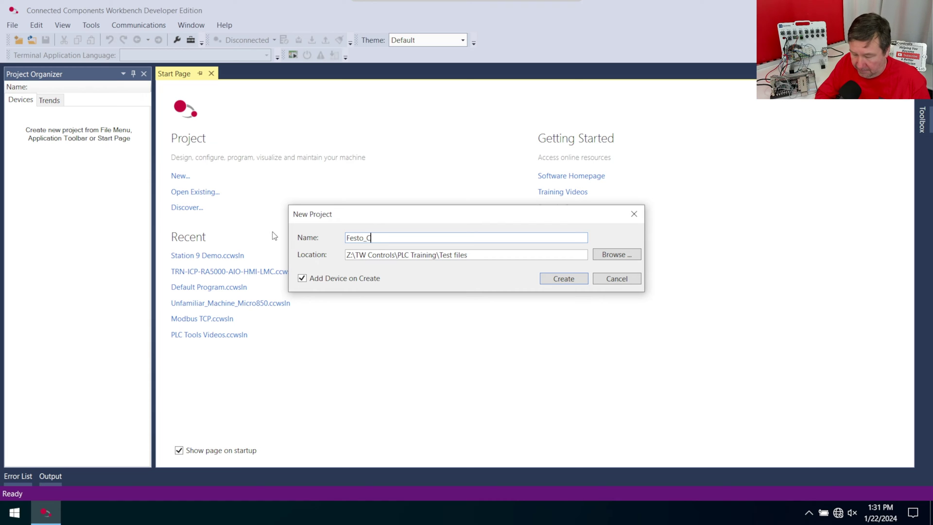
- Name the project Festo_Conveyor and add a Micro850 L50E 2080-L50E-24QBB controller
{"action": "type", "text": "Festo_Conveyor"}
{"action": "key", "text": "Return"}
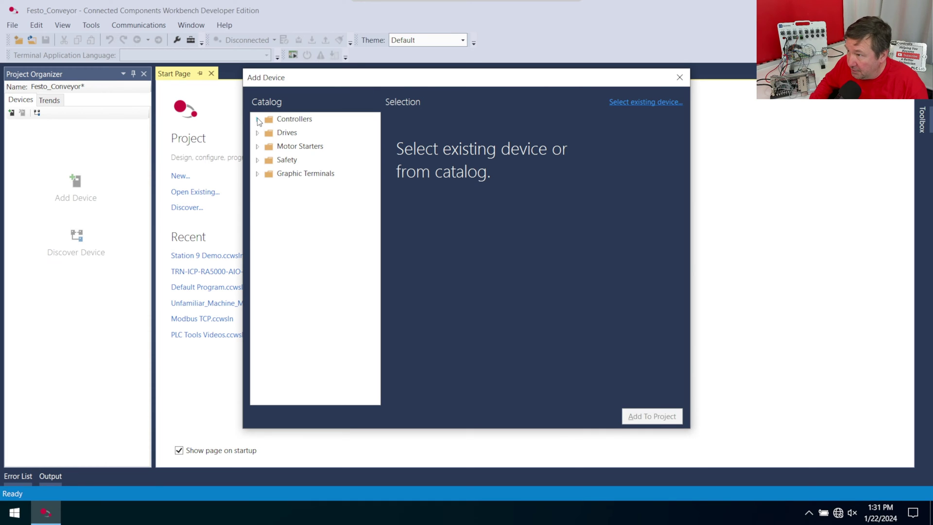
{"action": "left_click", "coordinate": [258, 120]}
{"action": "left_click", "coordinate": [269, 174]}
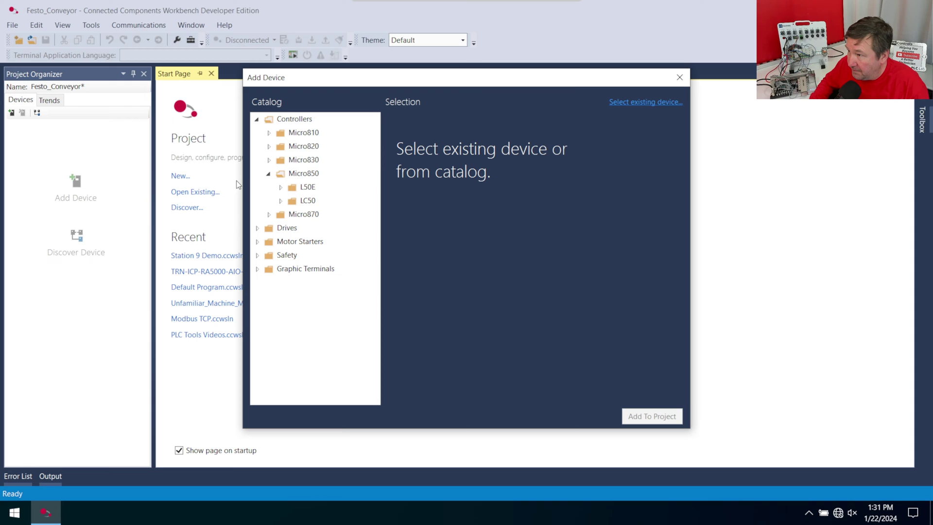
{"action": "left_click", "coordinate": [280, 189]}
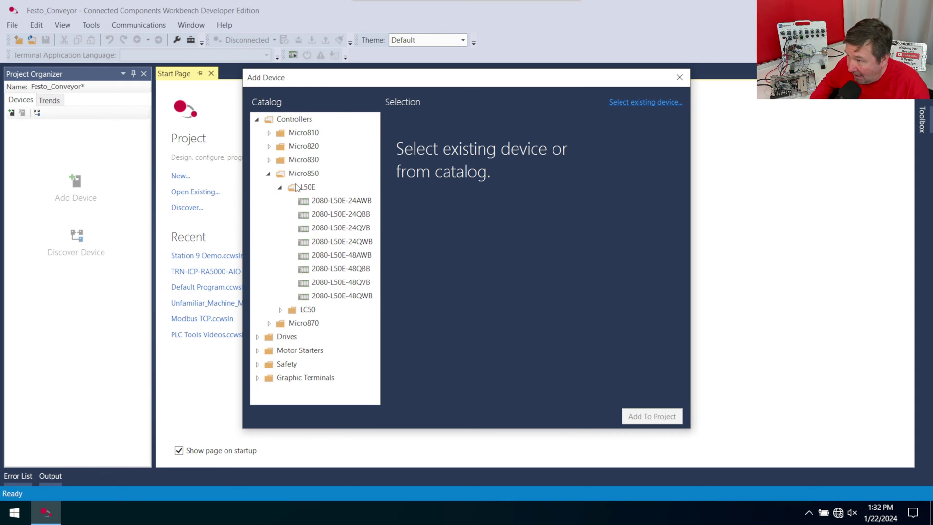
{"action": "left_click", "coordinate": [357, 216]}
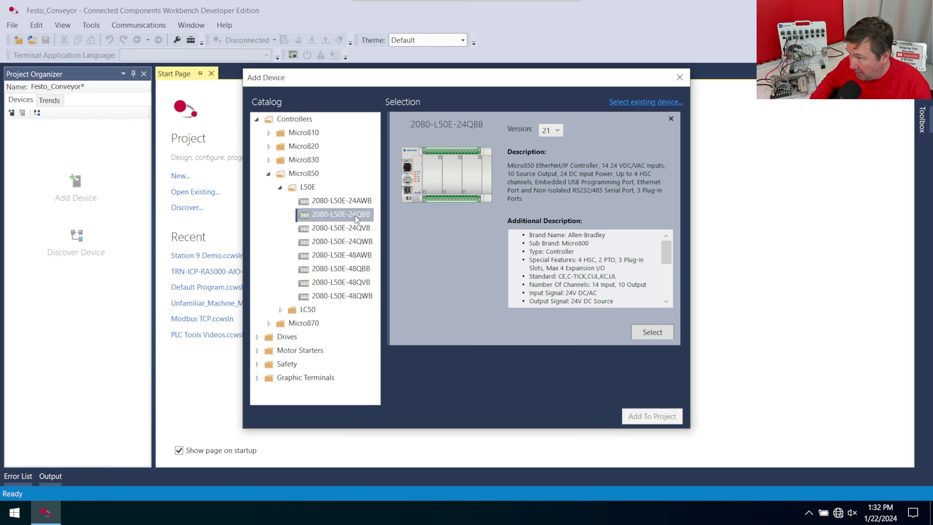
{"action": "left_click", "coordinate": [646, 335]}
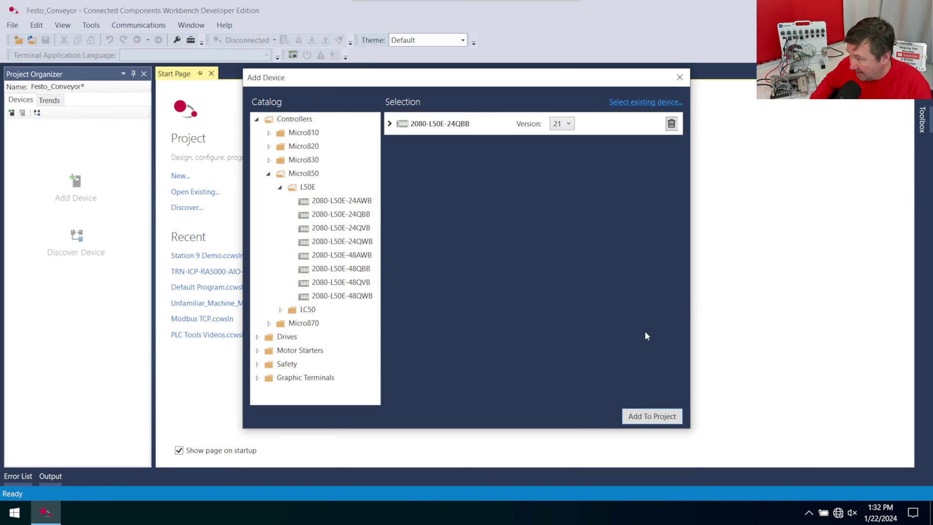
{"action": "left_click", "coordinate": [646, 416]}
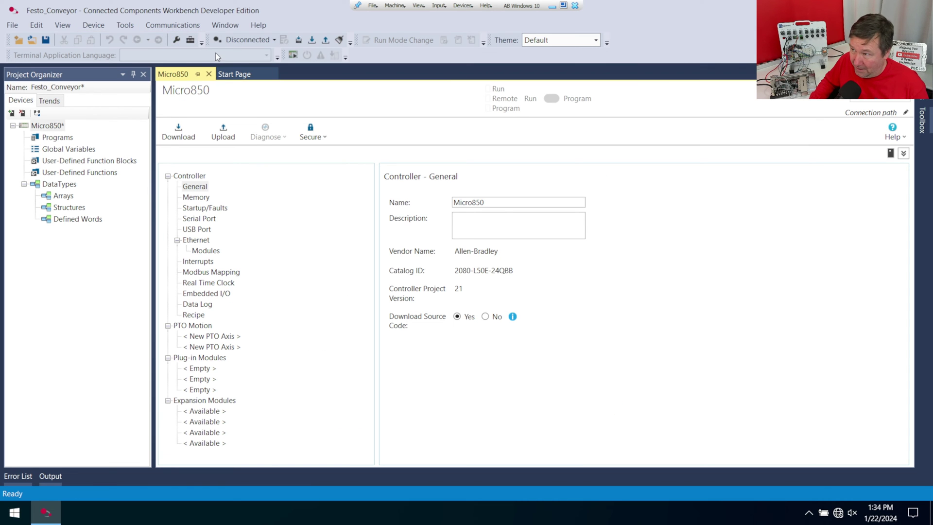
- Download to the 2080-L50E-24QBB at 192.168.1.10 under Ethernet AB_ETH-1
{"action": "left_click", "coordinate": [179, 131]}
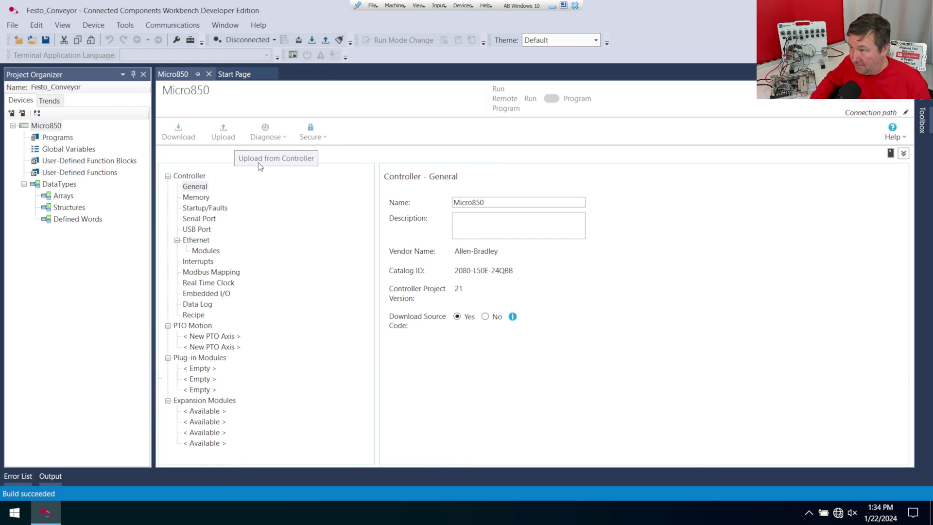
{"action": "left_click", "coordinate": [223, 132]}
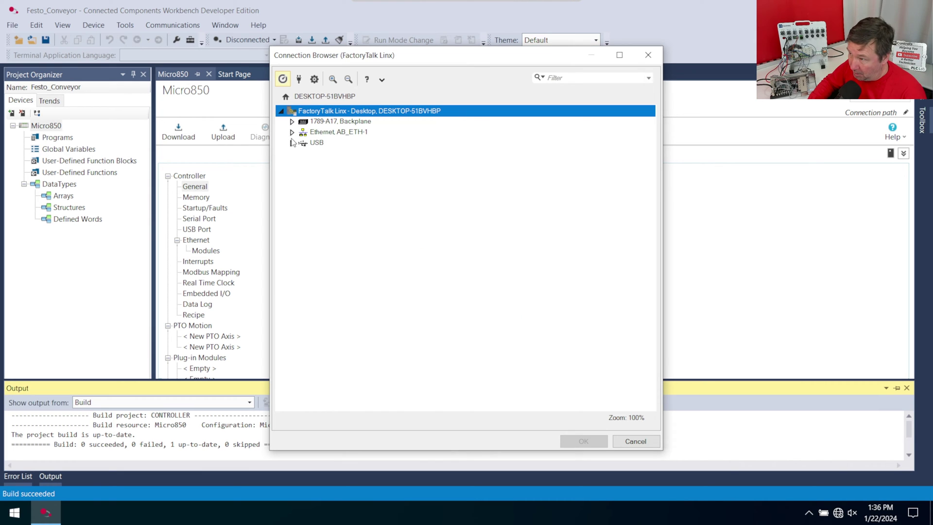
{"action": "left_click", "coordinate": [292, 132]}
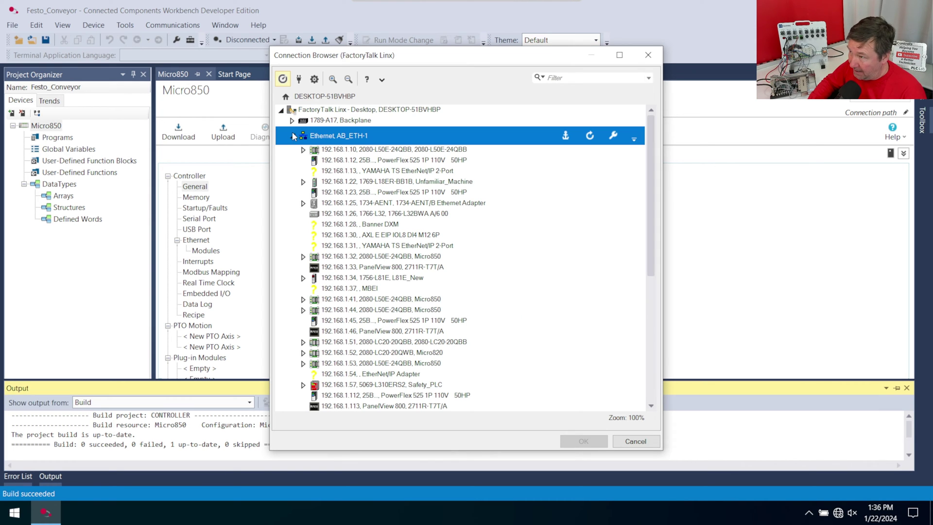
{"action": "left_click", "coordinate": [362, 152]}
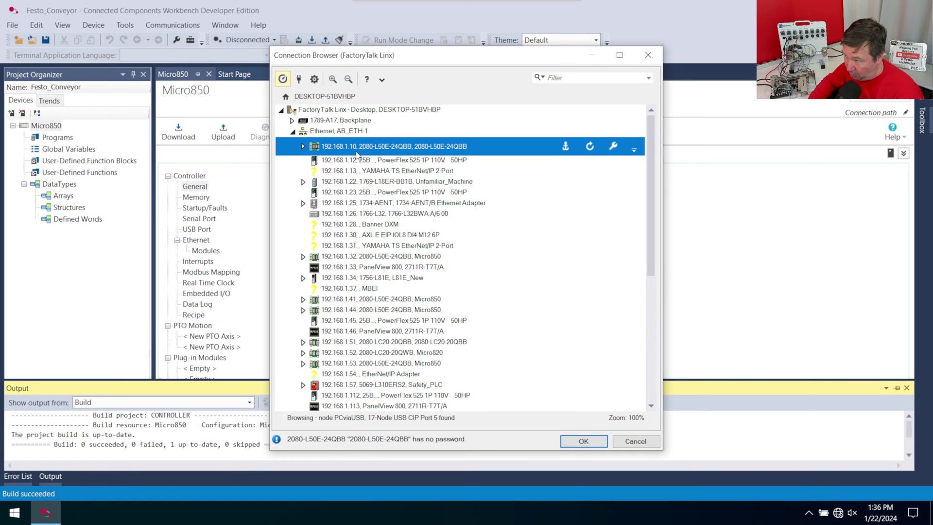
{"action": "left_click", "coordinate": [583, 441]}
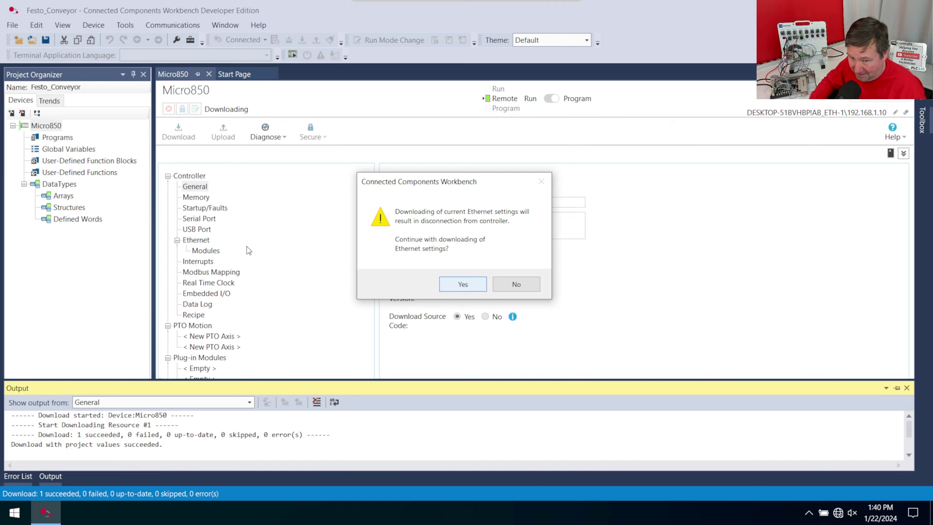
- Decline downloading Ethernet settings and switch the controller to Remote Run
{"action": "left_click", "coordinate": [518, 283]}
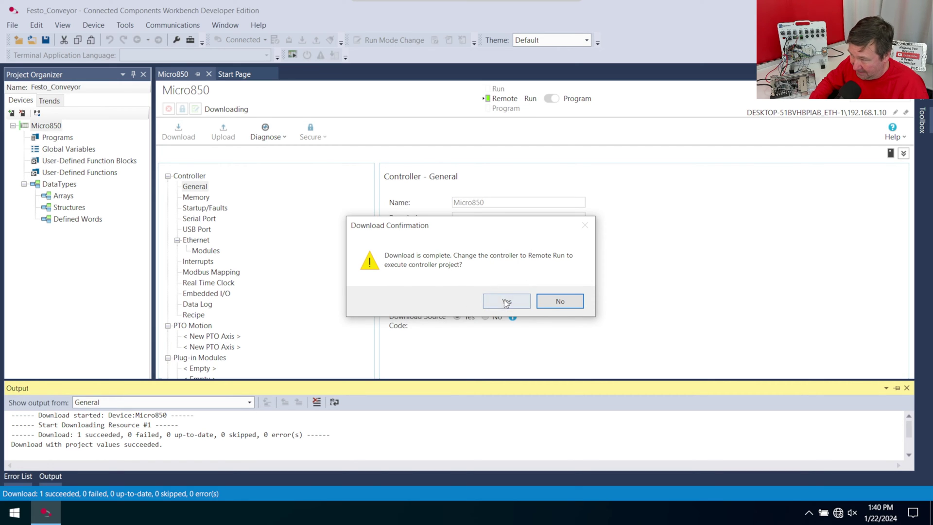
{"action": "left_click", "coordinate": [506, 302]}
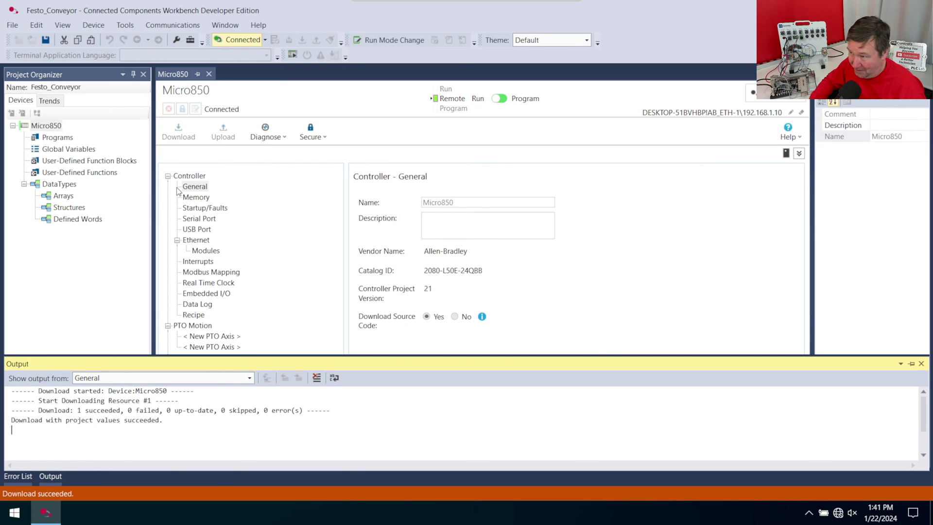
- Update the project Ethernet settings from the controller: 192.168.1.10, 255.255.255.0, gateway 192.168.1.1
{"action": "left_click", "coordinate": [196, 240]}
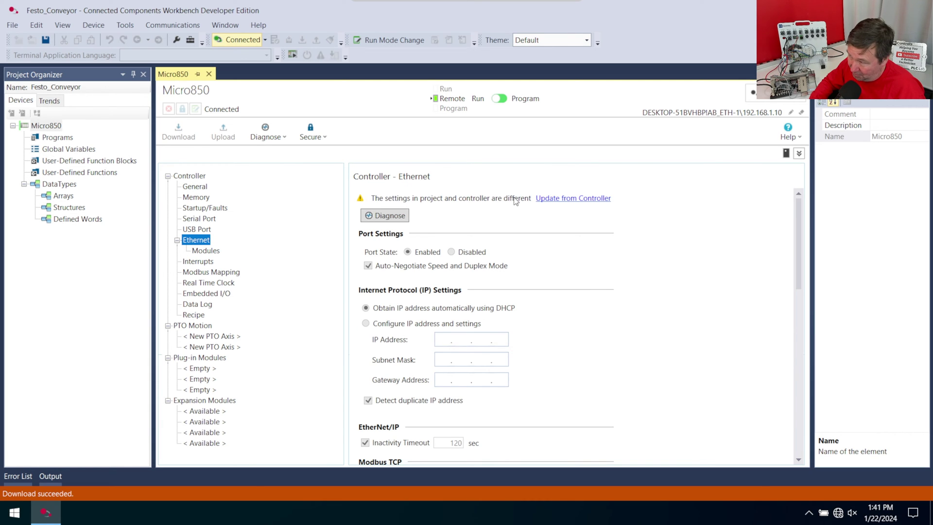
{"action": "left_click", "coordinate": [581, 199]}
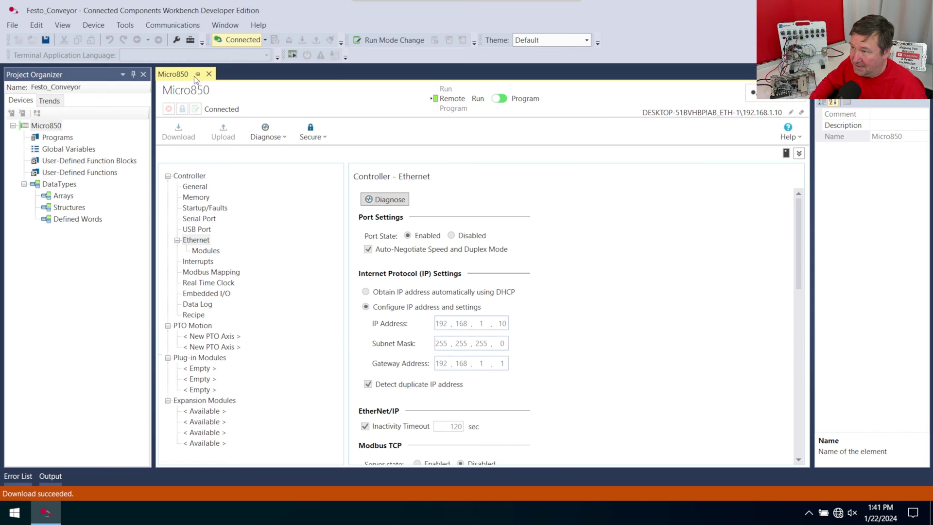
- Open the Global Variables table from the Project Organizer
{"action": "left_click", "coordinate": [58, 151]}
{"action": "double_click", "coordinate": [57, 154]}
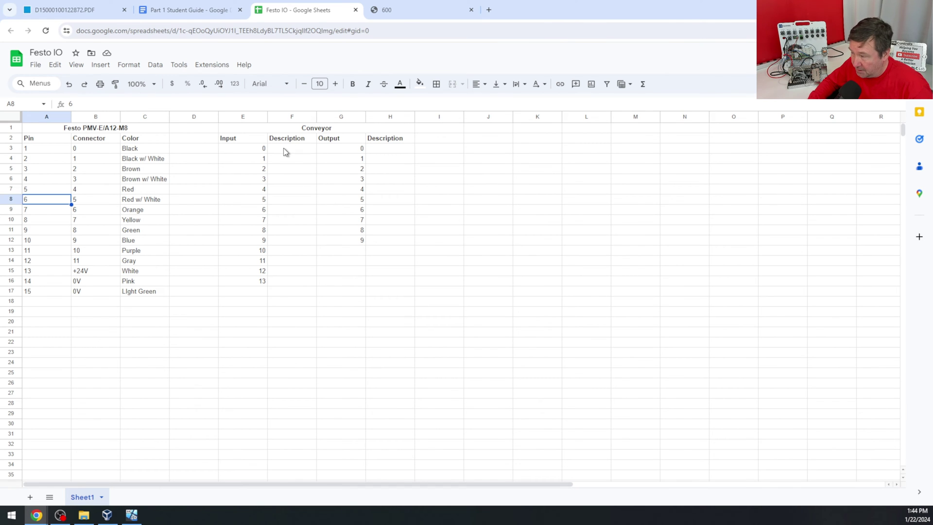
- Enter 'Metal Part Present - Indu' in F3 and begin input 1's description with 'P'
{"action": "left_click", "coordinate": [286, 151]}
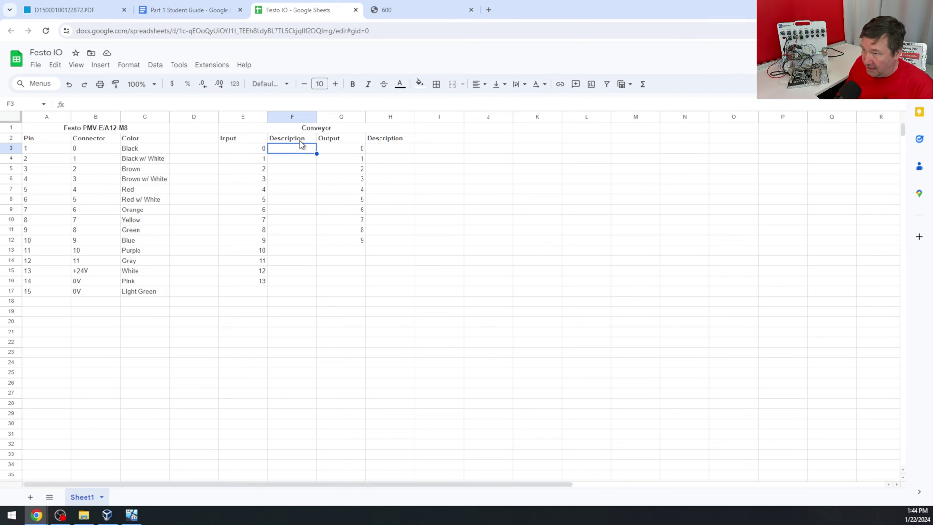
{"action": "double_click", "coordinate": [300, 146]}
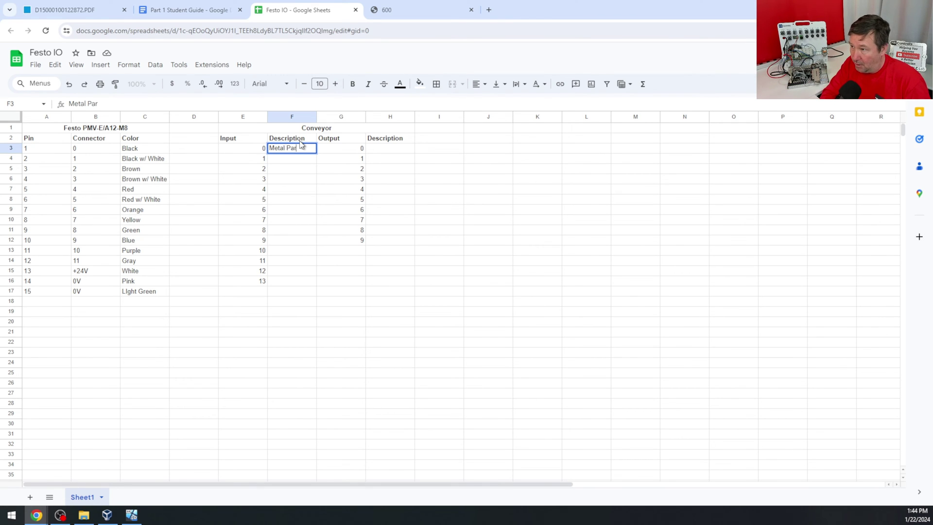
{"action": "type", "text": "Metal Part Present"}
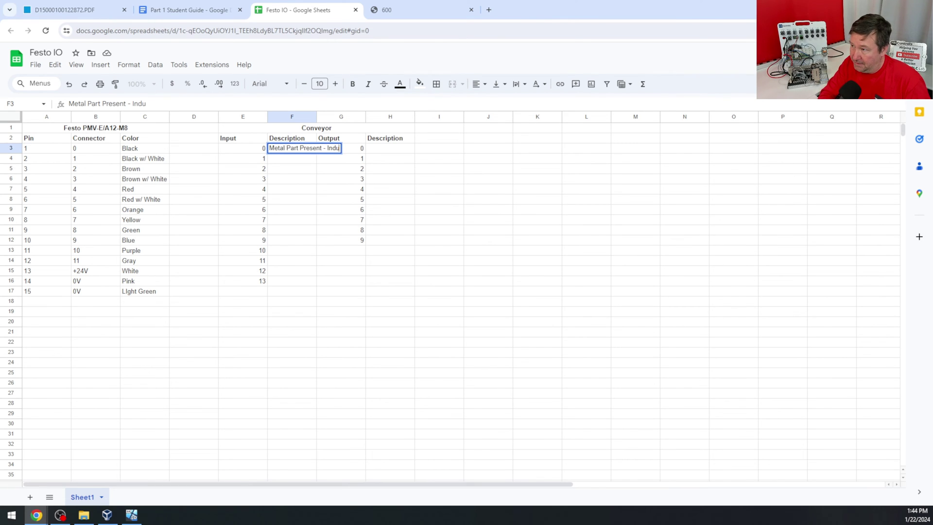
{"action": "type", "text": " - Indu"}
{"action": "key", "text": "Return"}
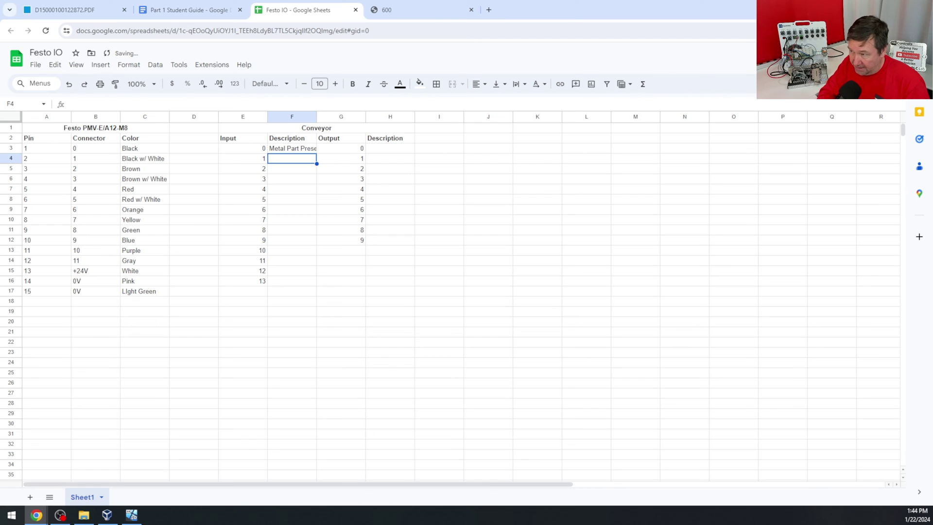
{"action": "type", "text": "P"}
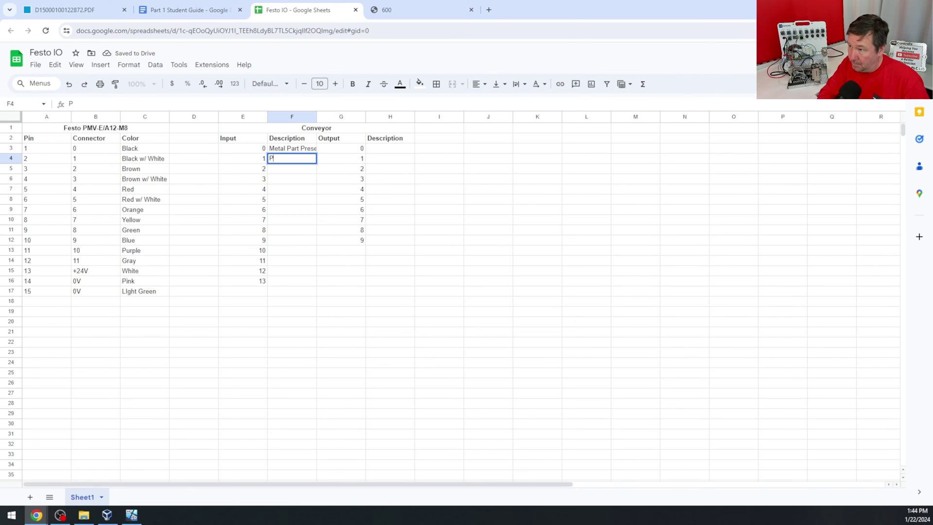